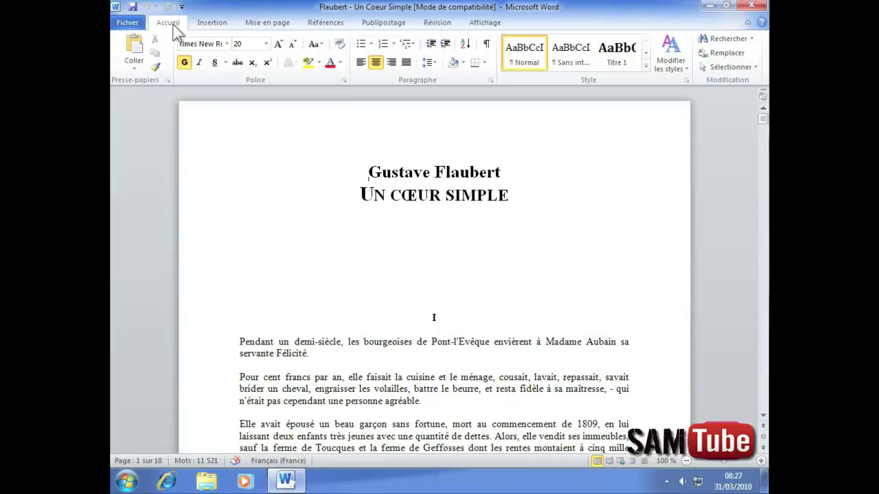
# Review the Insertion and Mise en page commands and the file's Informations, Nouveau and Imprimer views.
pyautogui.click(220, 23)
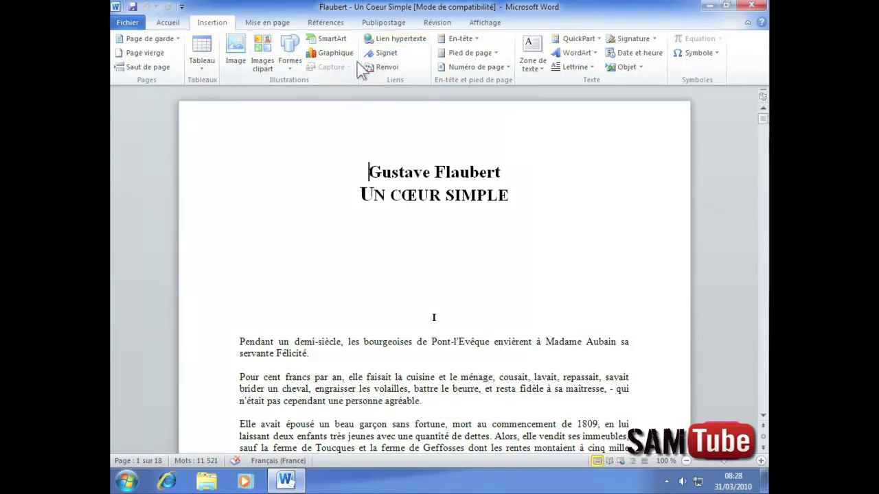
pyautogui.click(270, 23)
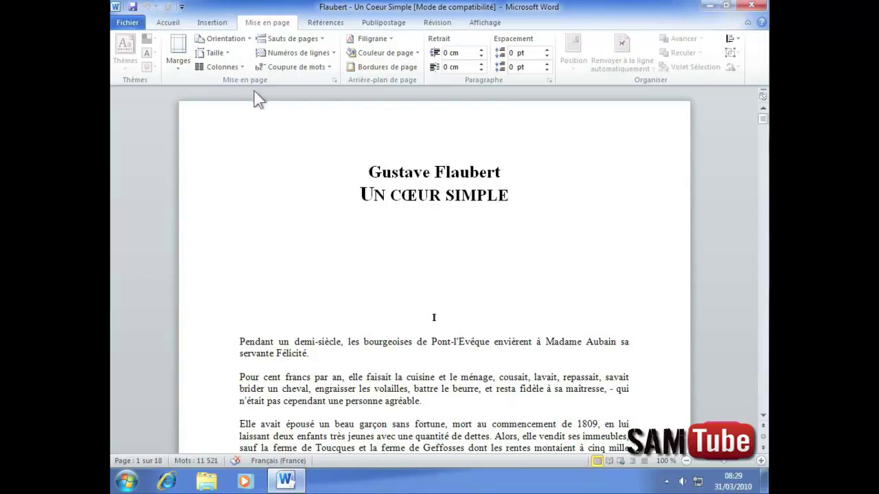
pyautogui.click(128, 23)
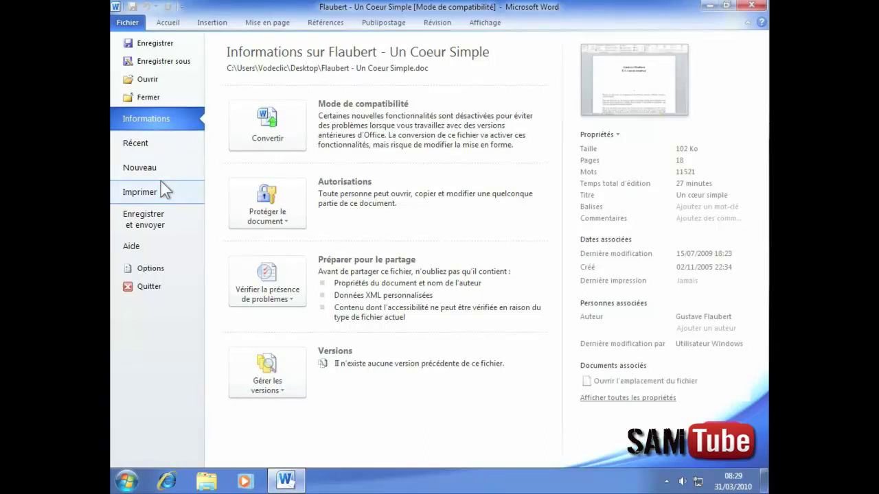
pyautogui.click(143, 166)
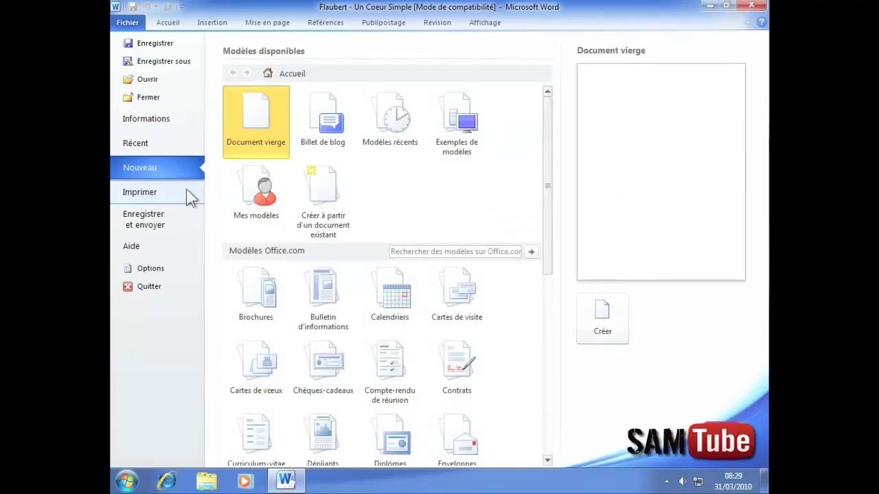
pyautogui.click(169, 197)
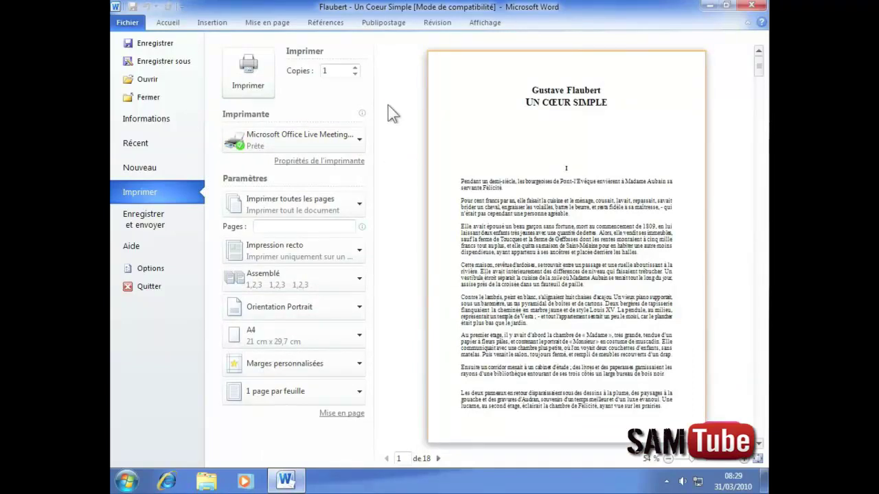
pyautogui.click(128, 24)
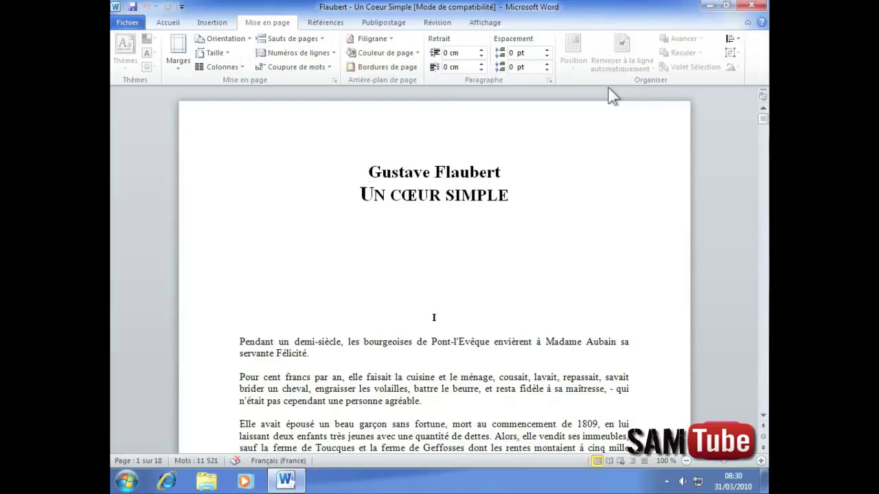
# Minimize the ribbon to its tab names and expand it again.
pyautogui.click(747, 22)
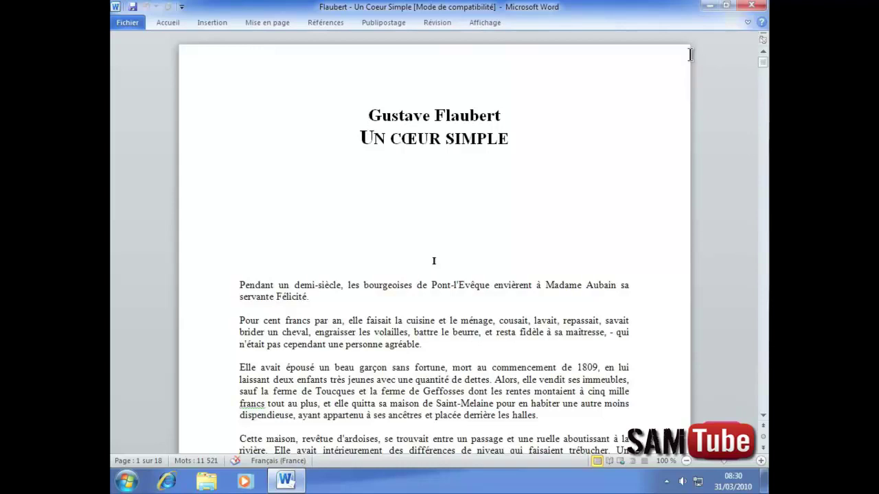
pyautogui.click(747, 23)
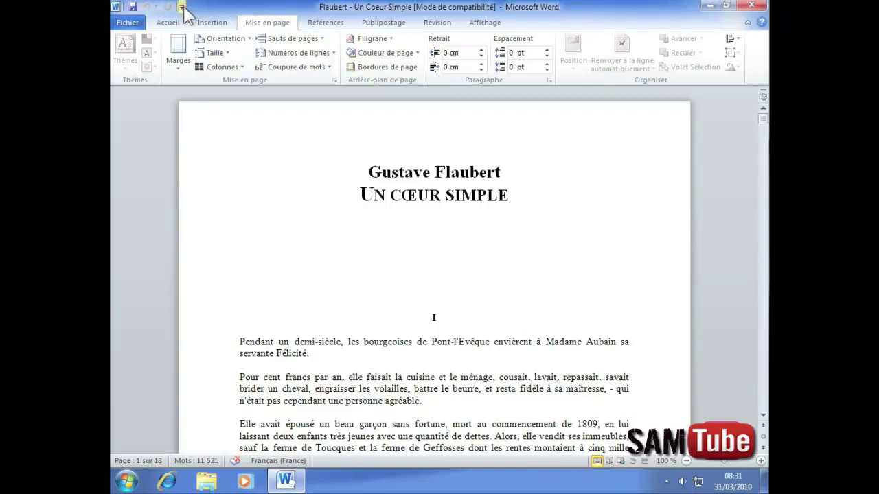
# Add the Nouveau command to the Quick Access Toolbar and use it to create a blank document.
pyautogui.click(181, 6)
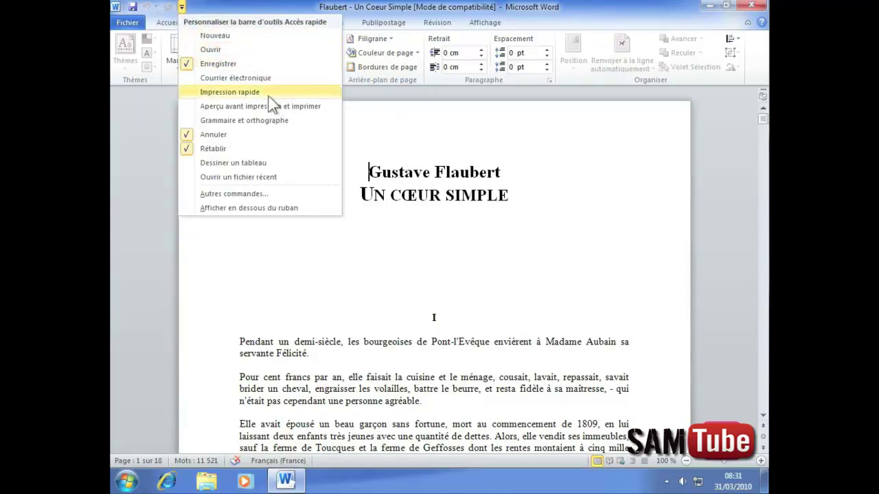
pyautogui.click(210, 35)
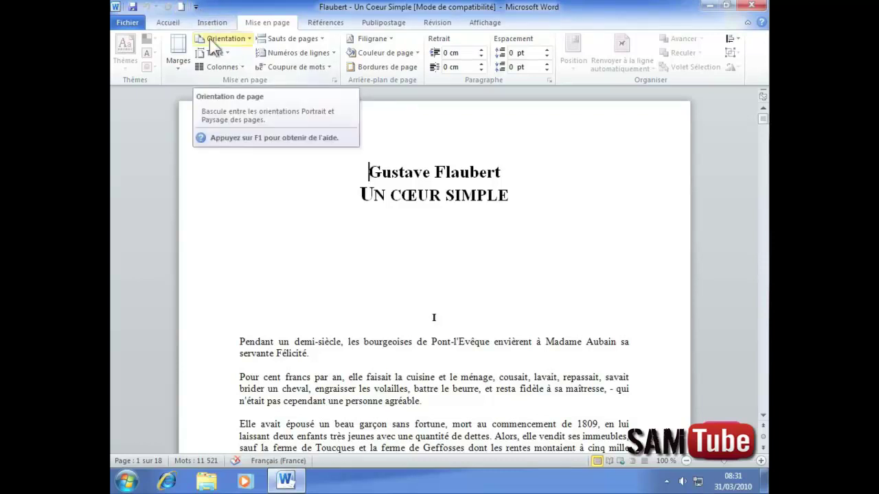
pyautogui.click(182, 7)
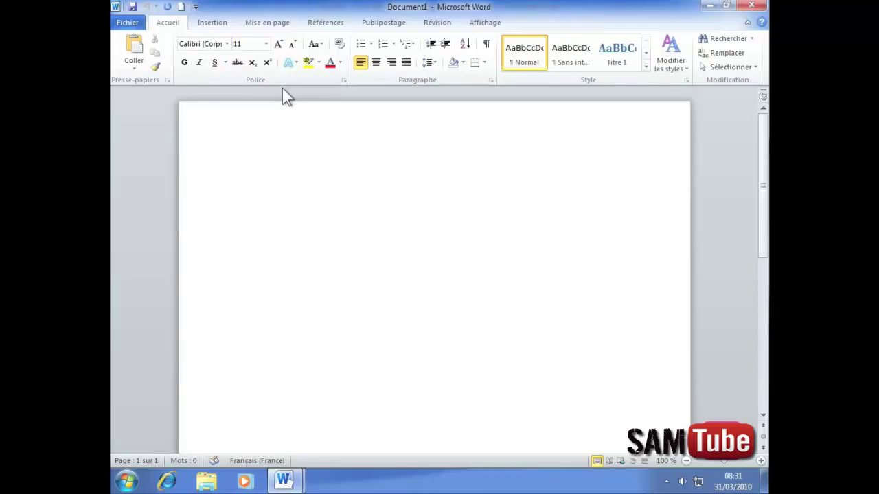
# Remove the Nouveau command from the Quick Access Toolbar.
pyautogui.moveTo(283, 88)
pyautogui.click(196, 6)
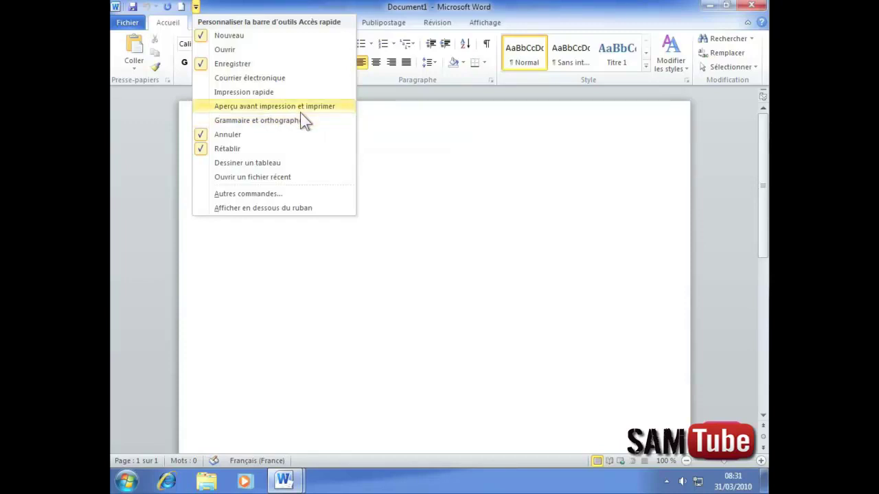
pyautogui.click(226, 38)
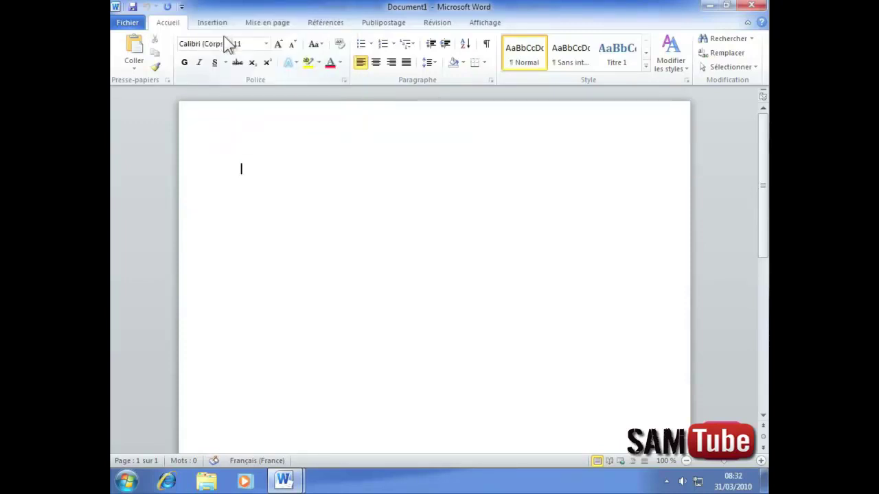
# Open the full Quick Access Toolbar customization options, browse Toutes les commandes, and return to the Commandes courantes category.
pyautogui.click(181, 7)
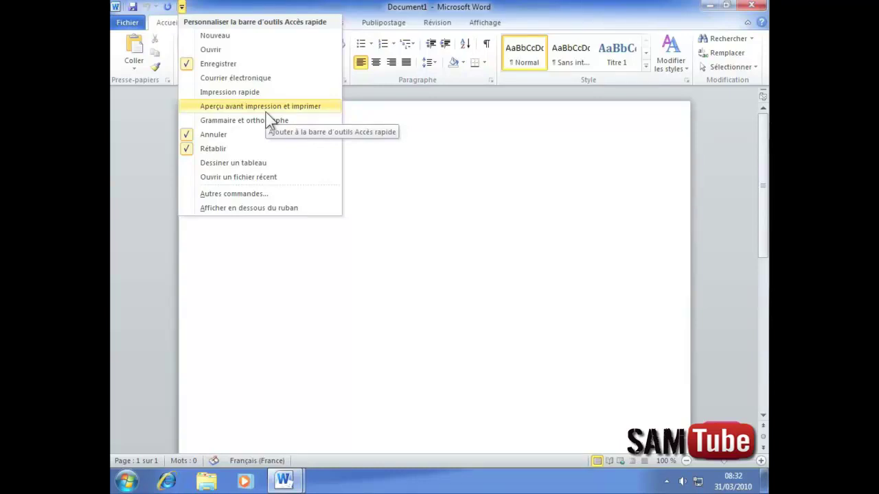
pyautogui.click(231, 198)
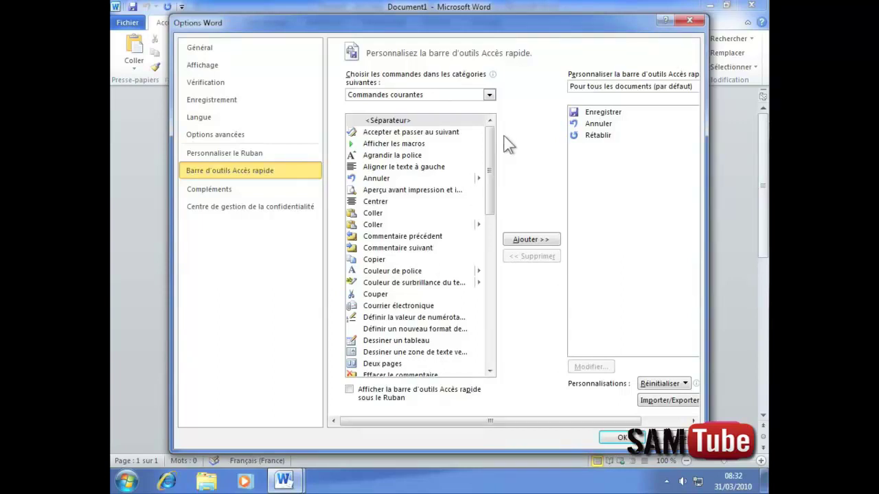
pyautogui.click(490, 95)
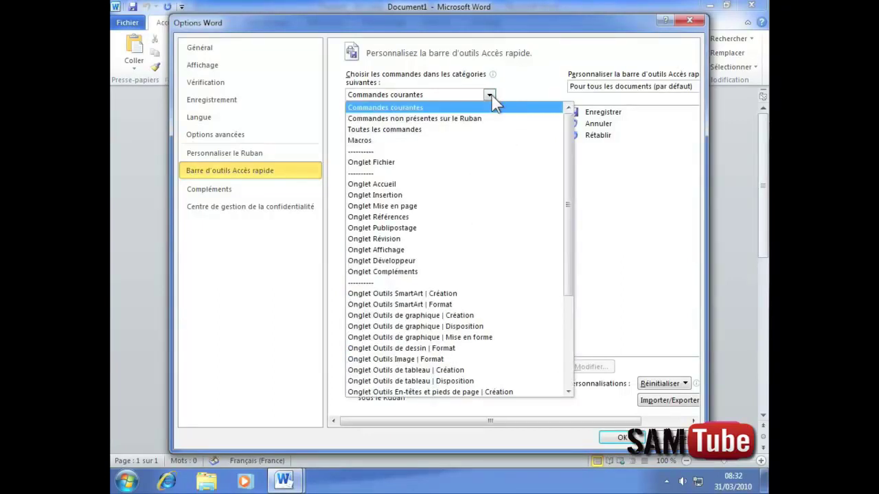
pyautogui.click(393, 130)
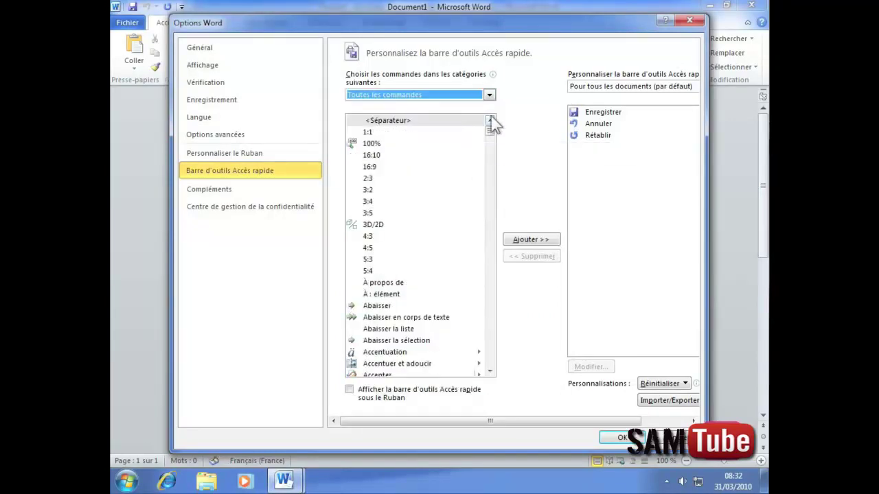
pyautogui.click(489, 95)
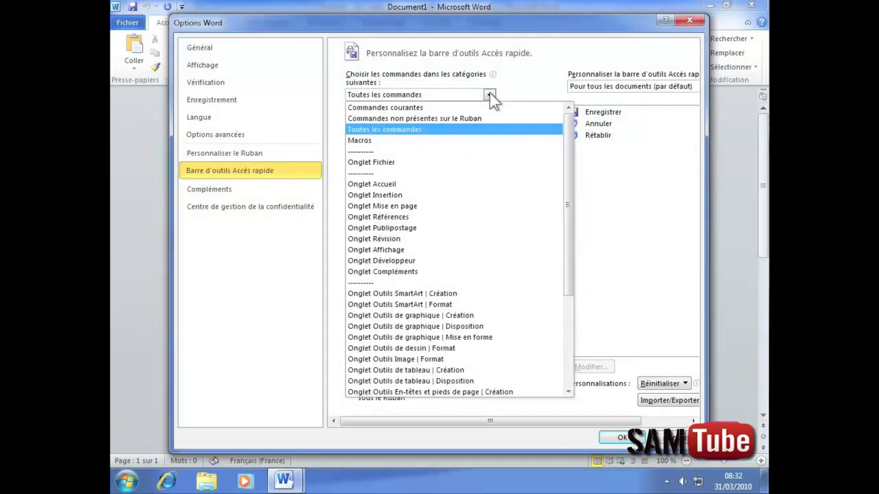
pyautogui.click(402, 108)
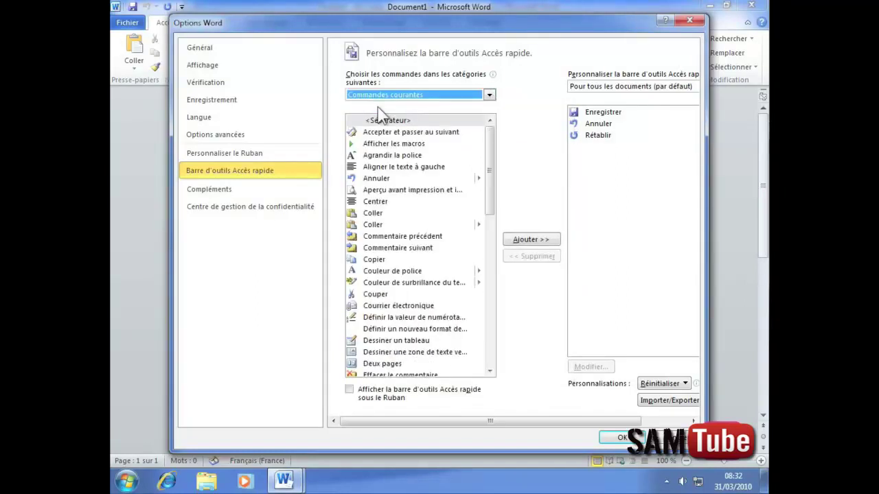
# Add the Copier and Dessiner un tableau commands to the Quick Access Toolbar list.
pyautogui.click(382, 259)
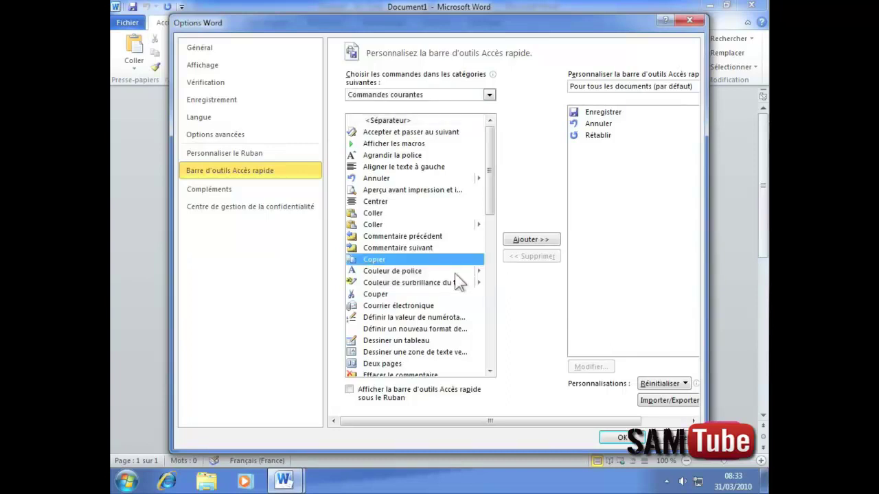
pyautogui.click(531, 241)
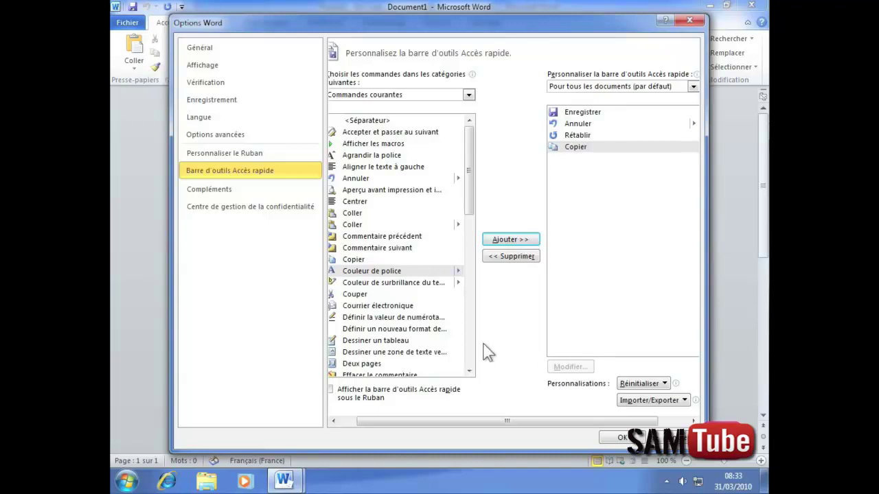
pyautogui.click(361, 340)
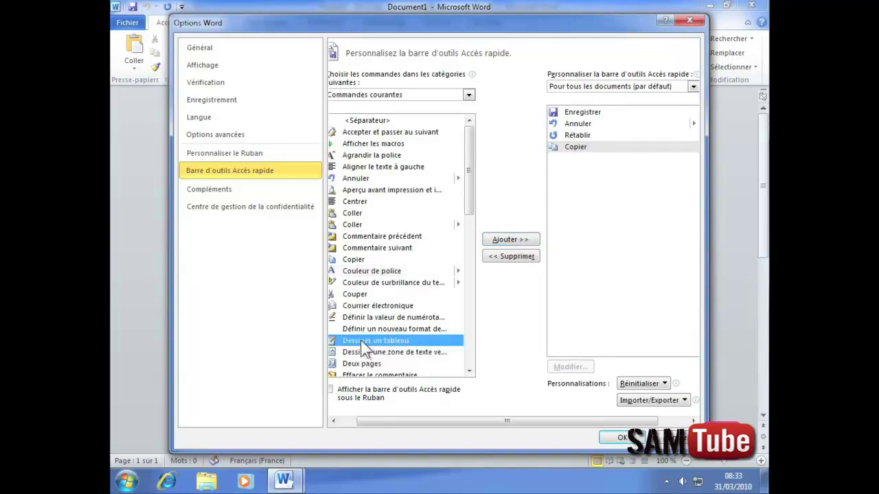
pyautogui.click(507, 242)
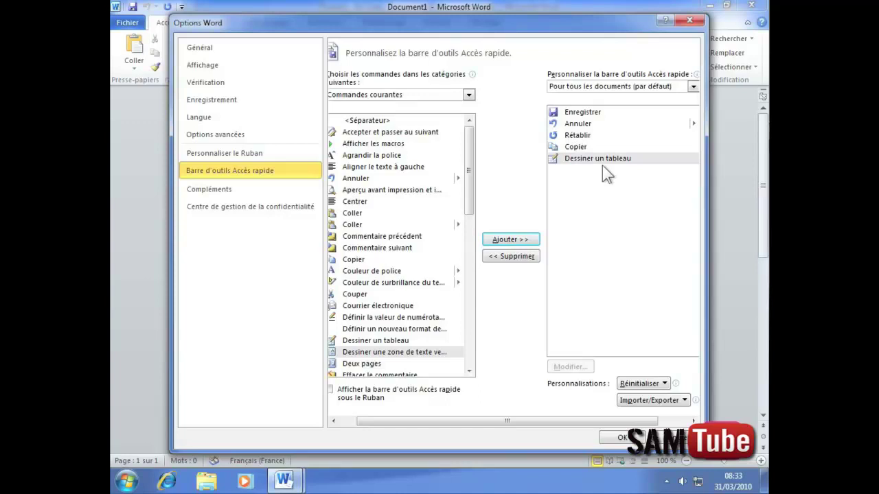
# Remove Rétablir from the Quick Access Toolbar list and apply the customization.
pyautogui.click(580, 137)
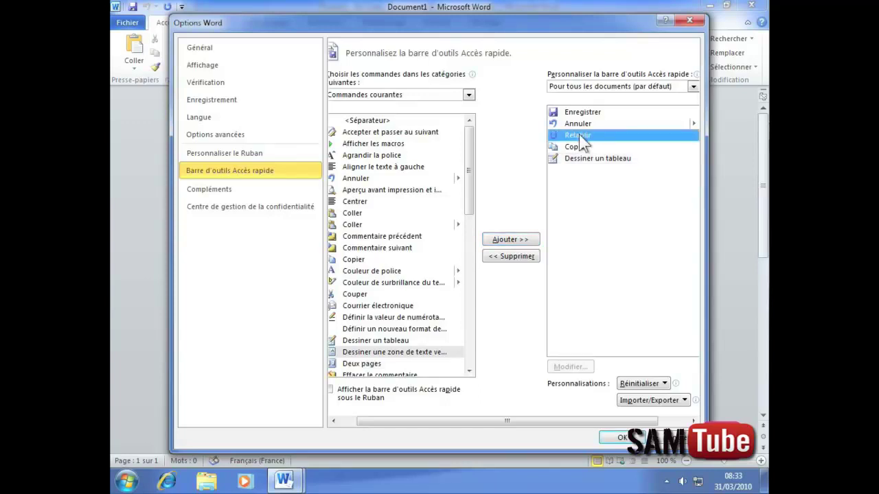
pyautogui.click(509, 261)
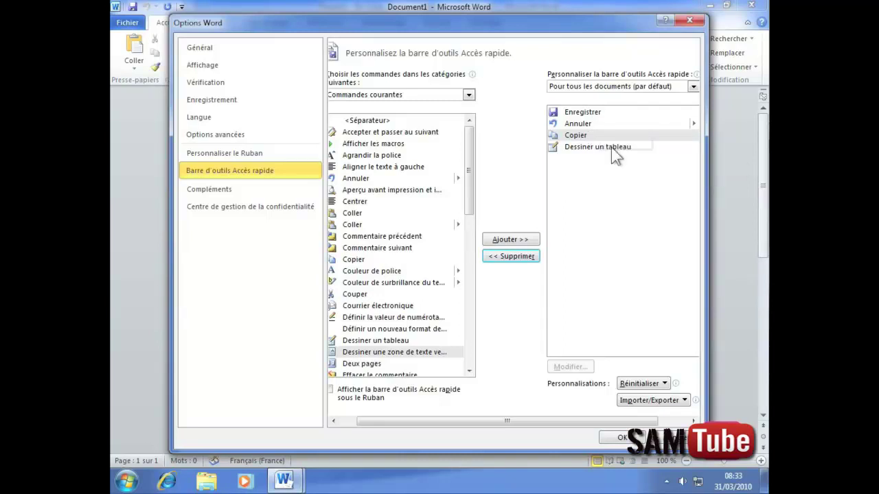
pyautogui.click(621, 434)
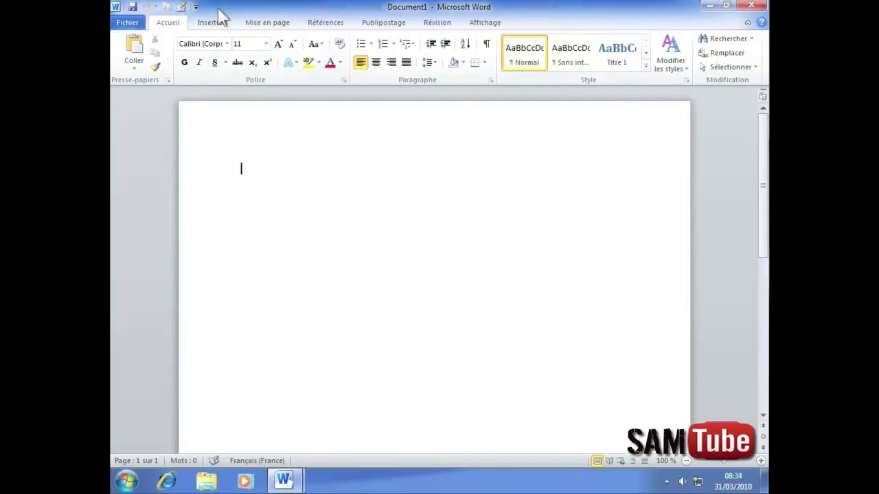
# Show the Quick Access Toolbar below the ribbon and move it back above the ribbon.
pyautogui.click(196, 7)
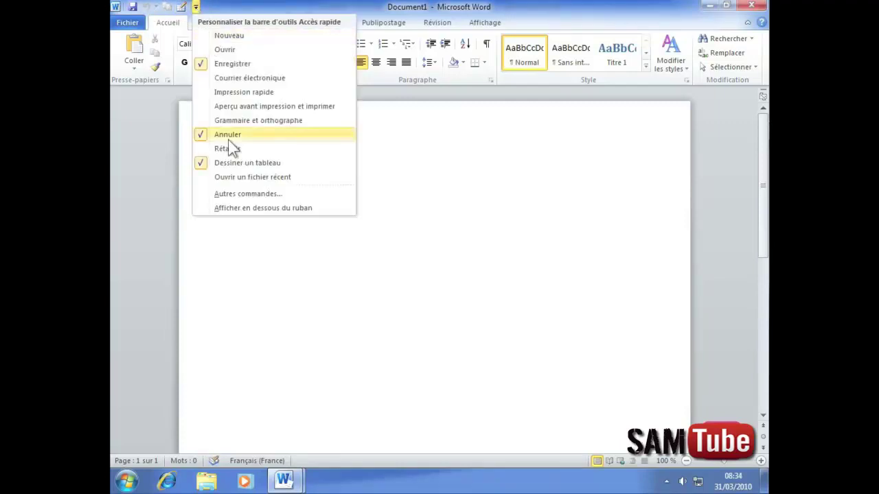
pyautogui.click(282, 209)
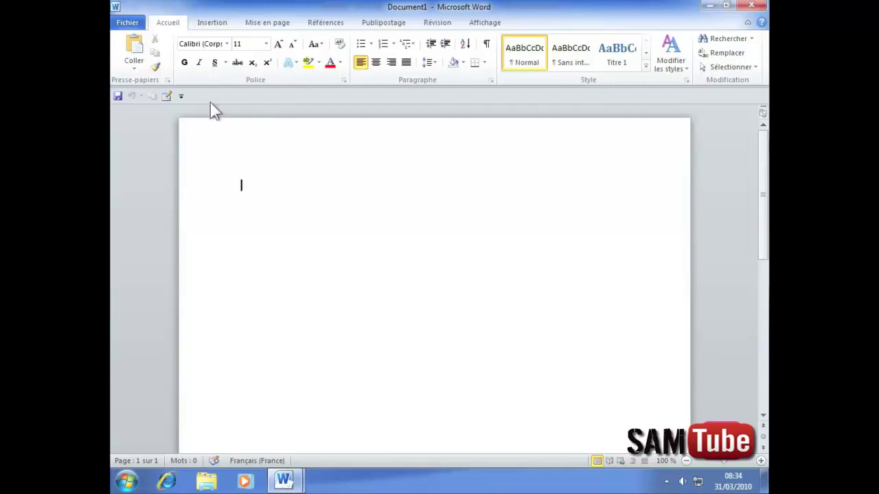
pyautogui.click(180, 97)
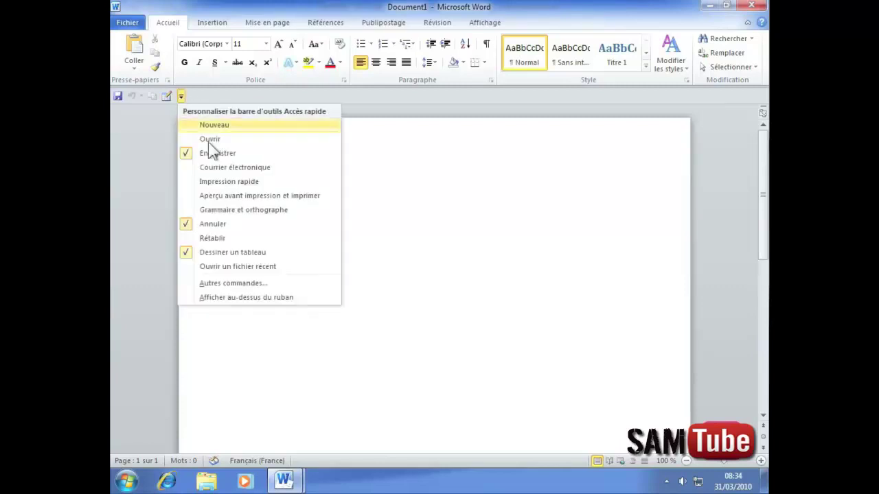
pyautogui.click(284, 298)
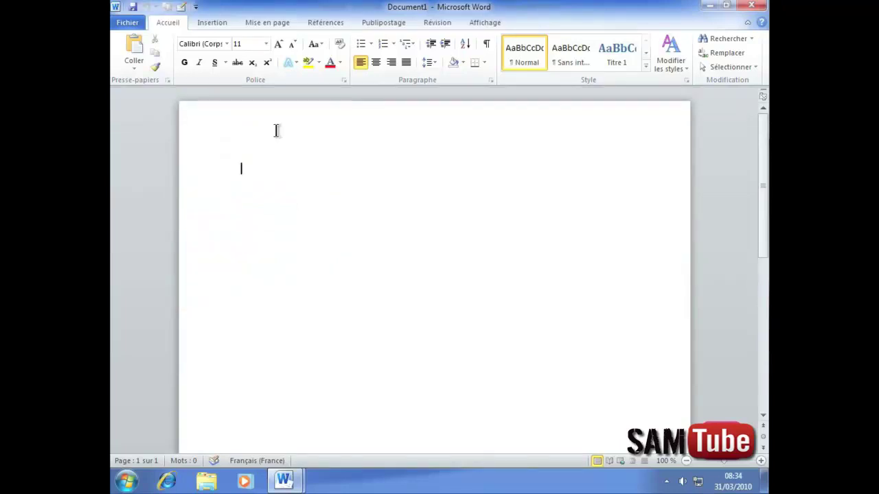